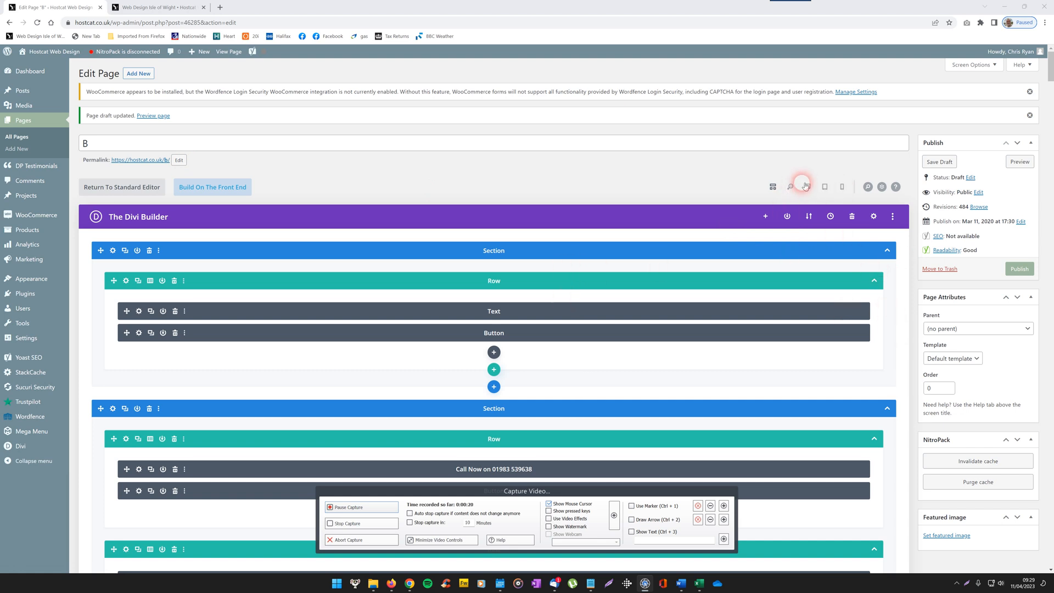
- Show the page visually in desktop view and compare it with the tablet and phone views
{"action": "left_click", "coordinate": [809, 188]}
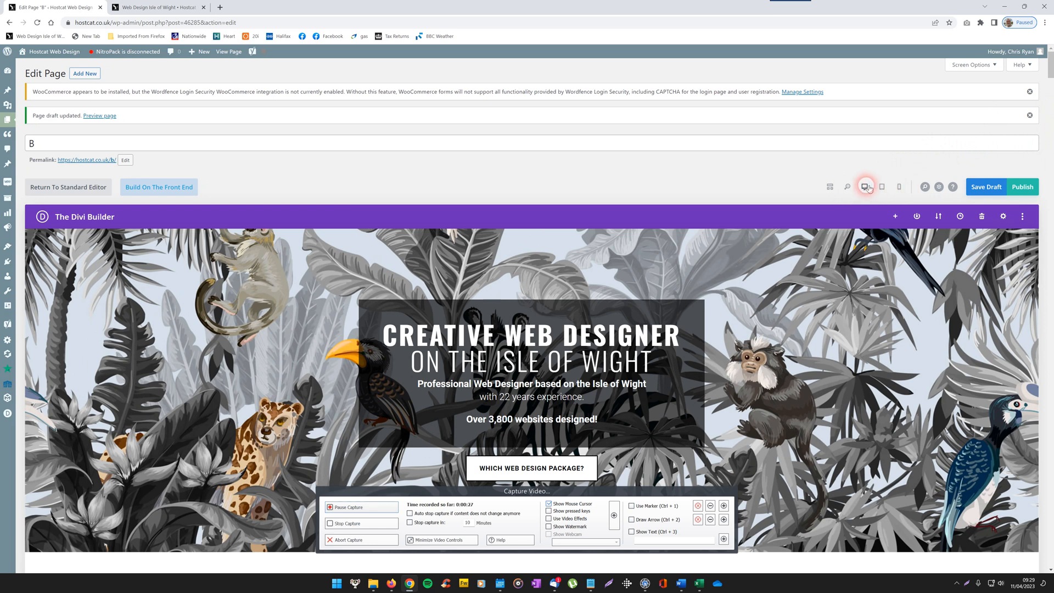
{"action": "left_click", "coordinate": [883, 188]}
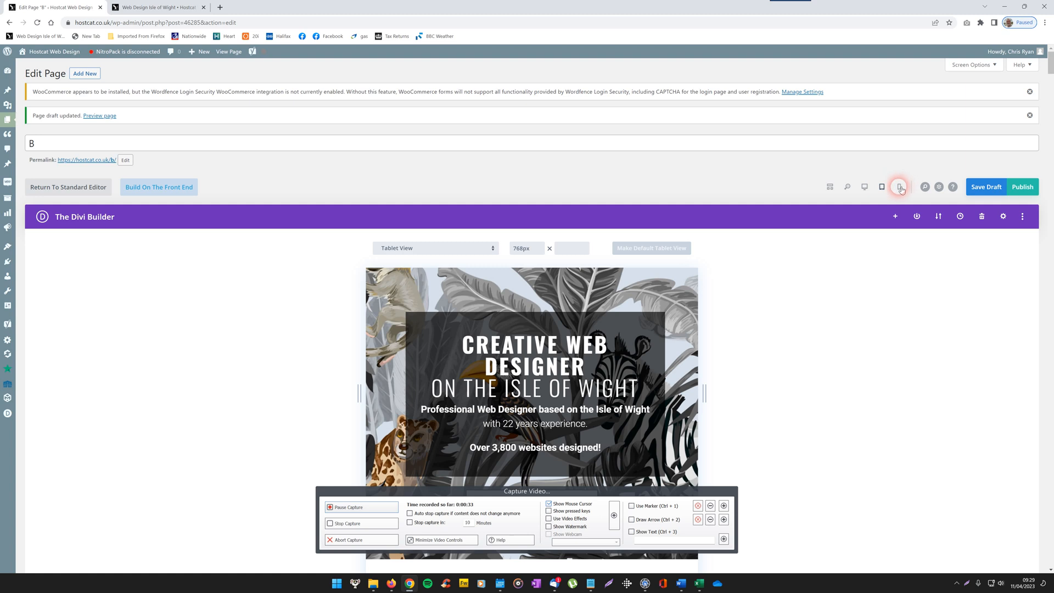
{"action": "left_click", "coordinate": [900, 187]}
{"action": "left_click", "coordinate": [866, 187]}
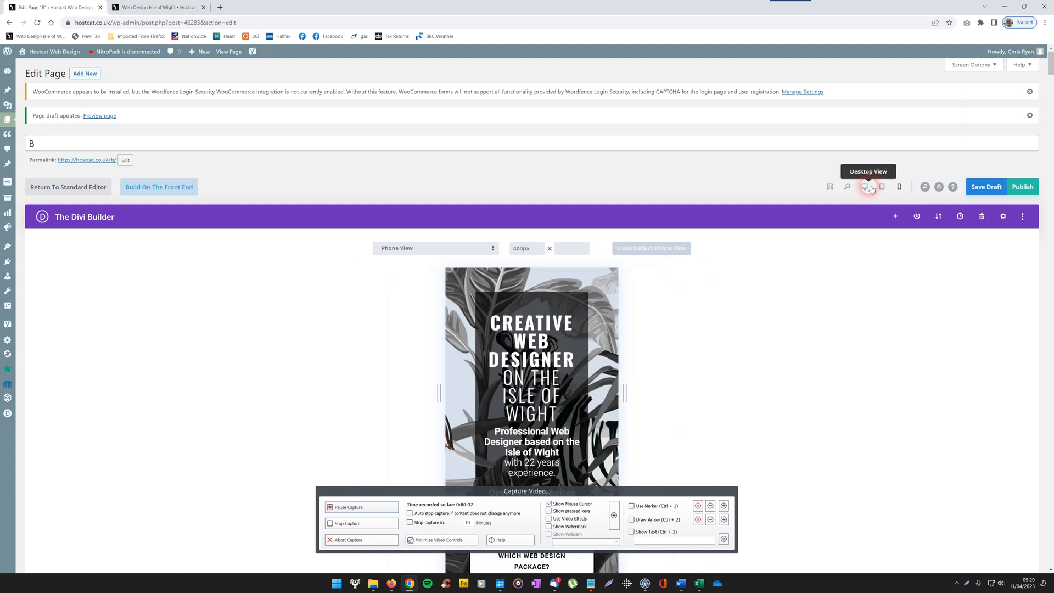
{"action": "left_click", "coordinate": [868, 186]}
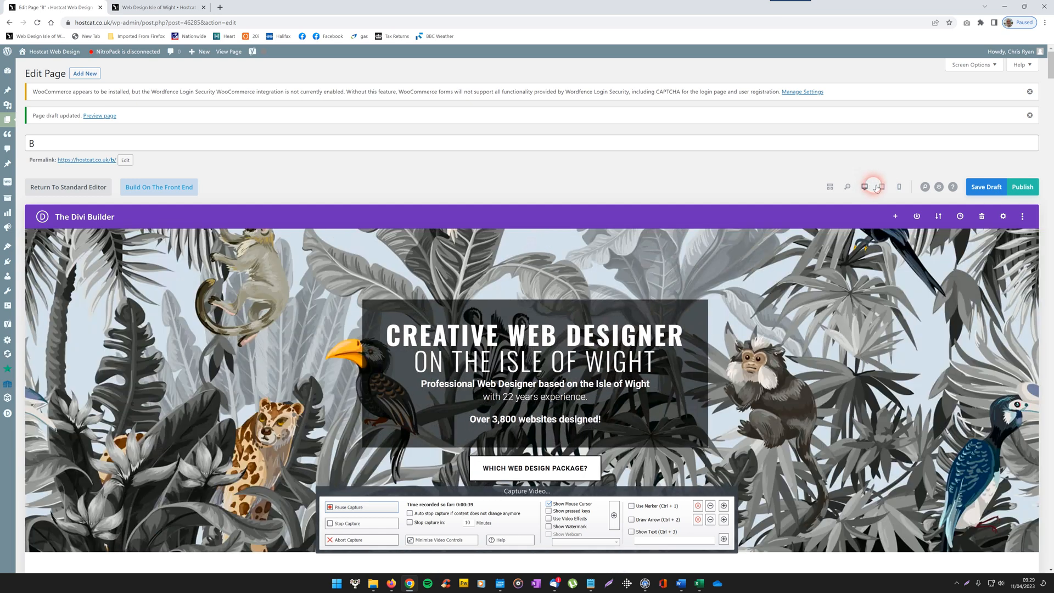
{"action": "left_click", "coordinate": [883, 186]}
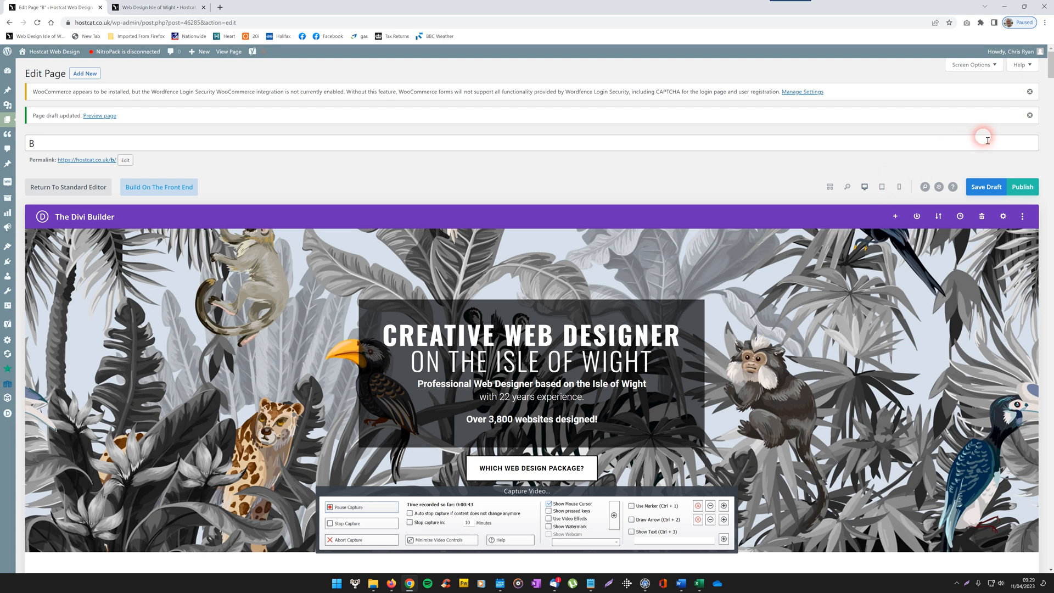
- Open the settings of the tablet mockup image beside "A Passion for Web Designing" and start choosing a replacement image
{"action": "left_click_drag", "start_coordinate": [1050, 72], "coordinate": [1050, 116]}
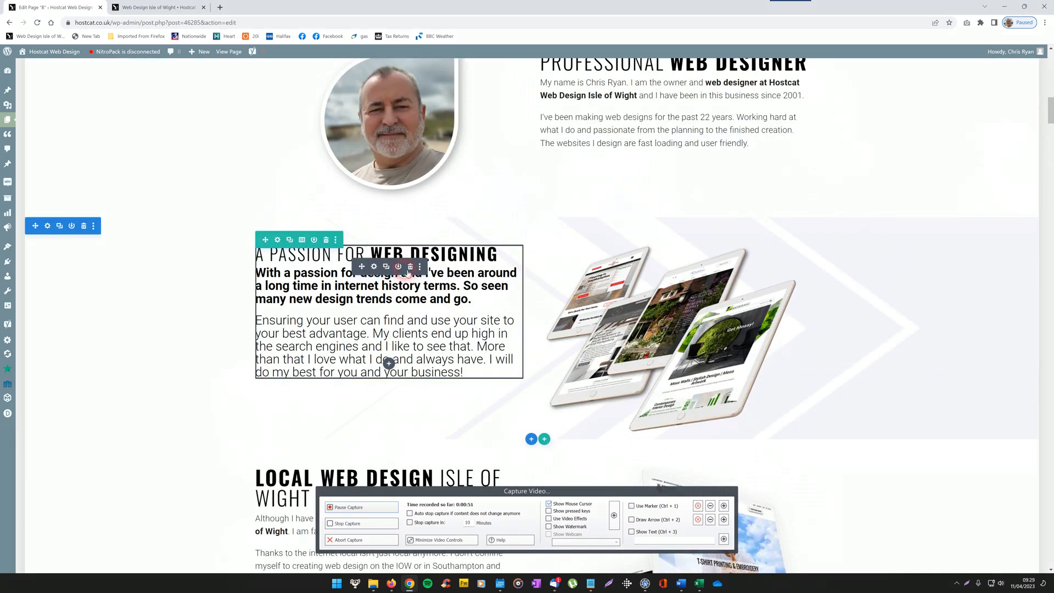
{"action": "mouse_move", "coordinate": [726, 272]}
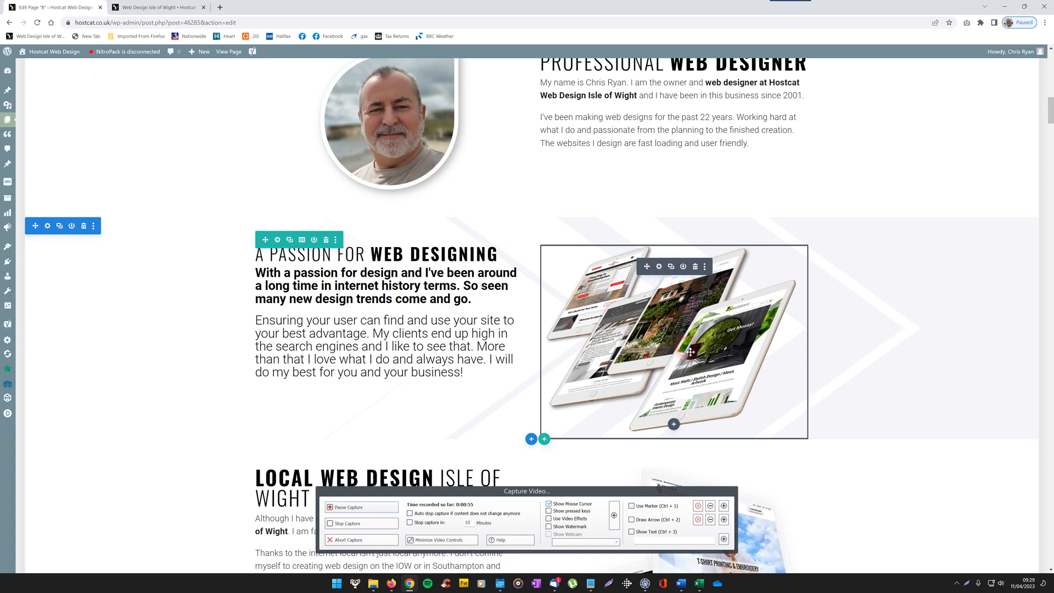
{"action": "left_click", "coordinate": [660, 267]}
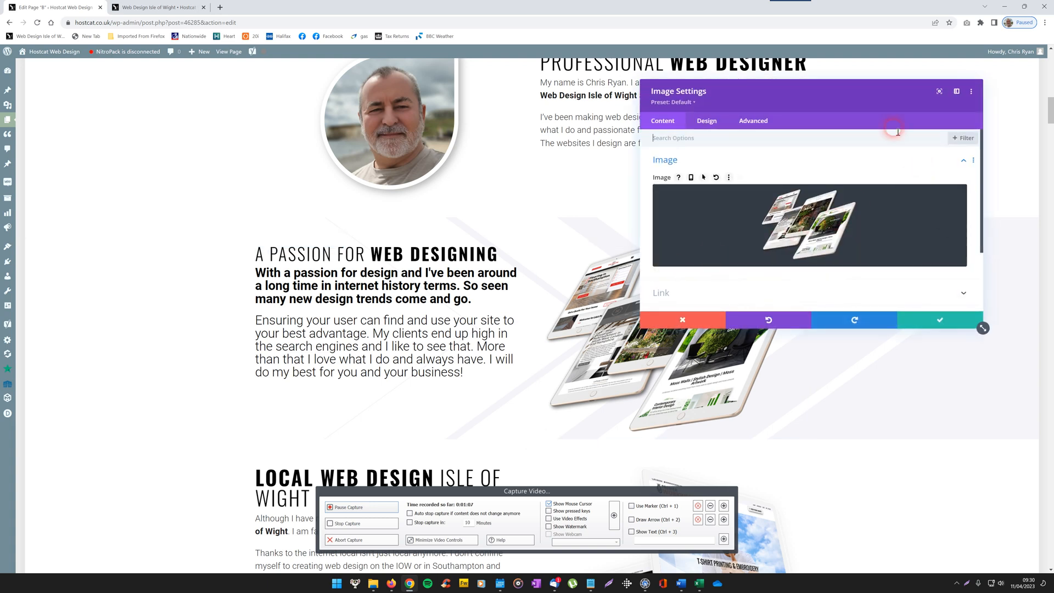
{"action": "left_click_drag", "start_coordinate": [840, 104], "coordinate": [736, 119]}
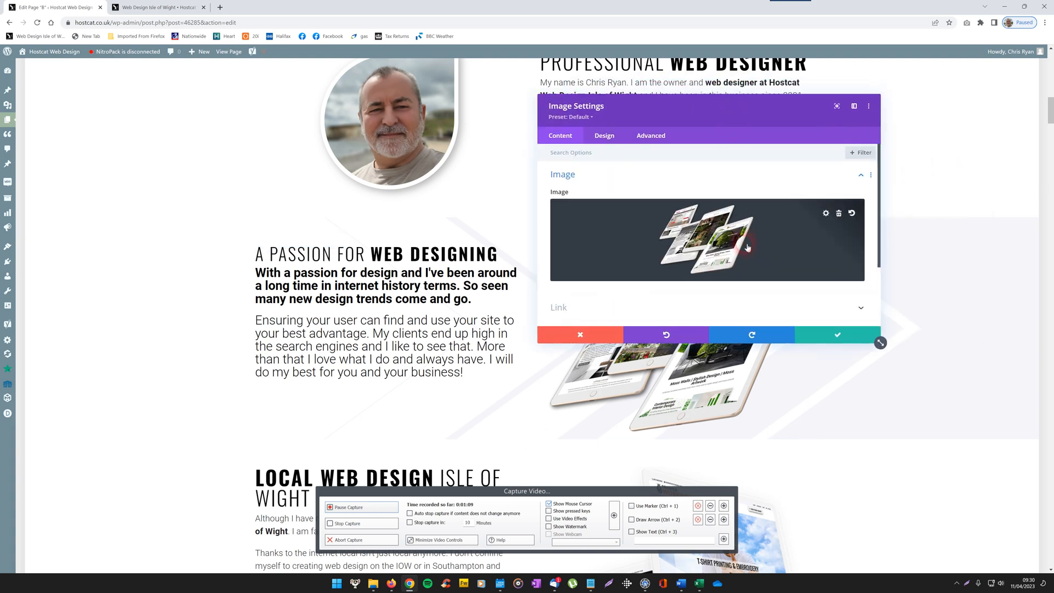
{"action": "left_click", "coordinate": [714, 242]}
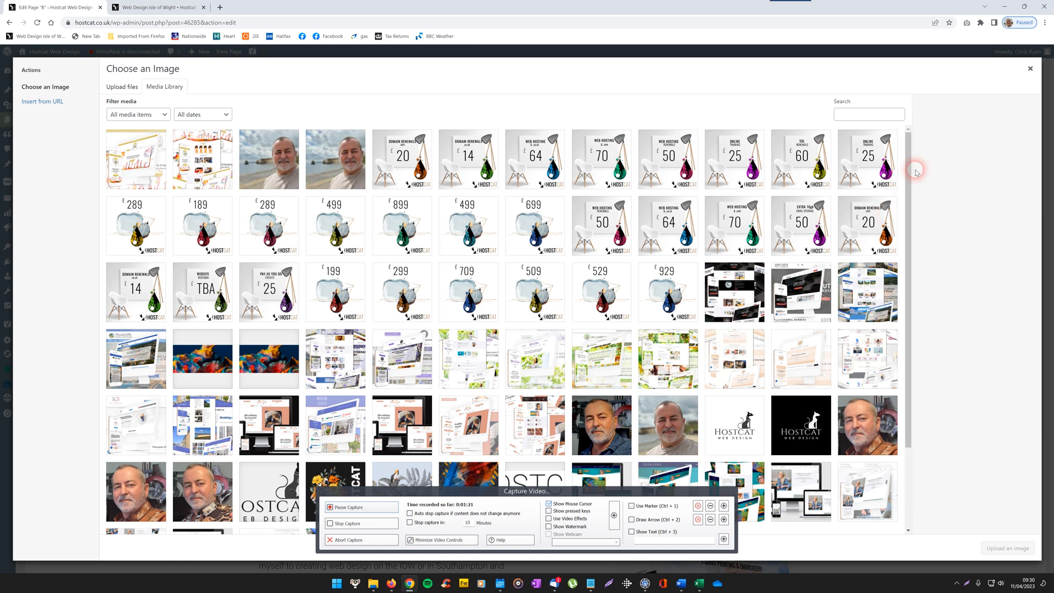
- Replace the image with Business-Web-Design-Package.png from the media library at full size
{"action": "left_click_drag", "start_coordinate": [907, 177], "coordinate": [908, 122]}
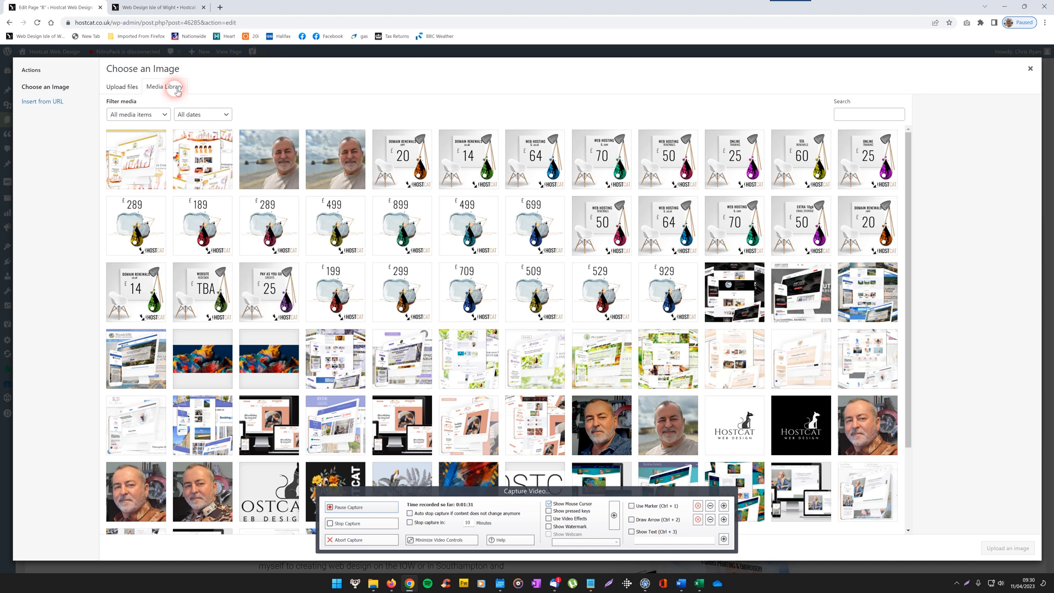
{"action": "left_click", "coordinate": [122, 91]}
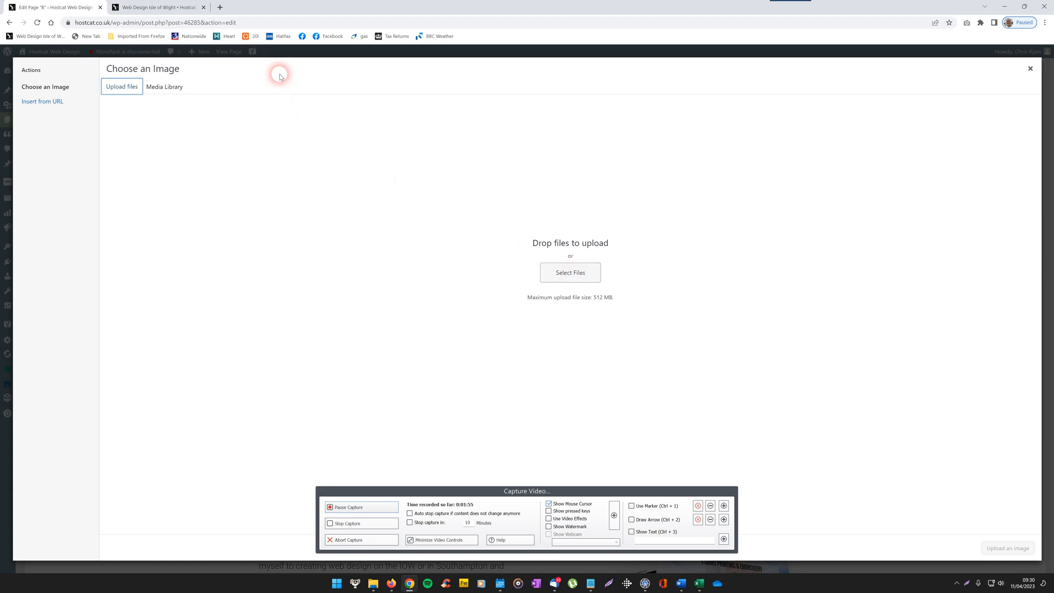
{"action": "left_click", "coordinate": [161, 88]}
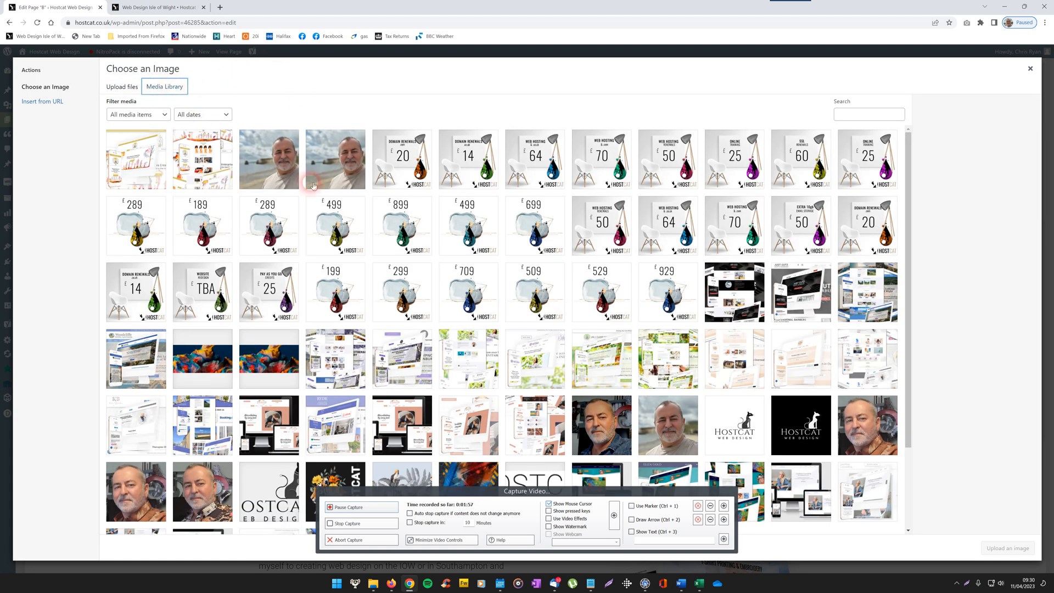
{"action": "left_click", "coordinate": [339, 230]}
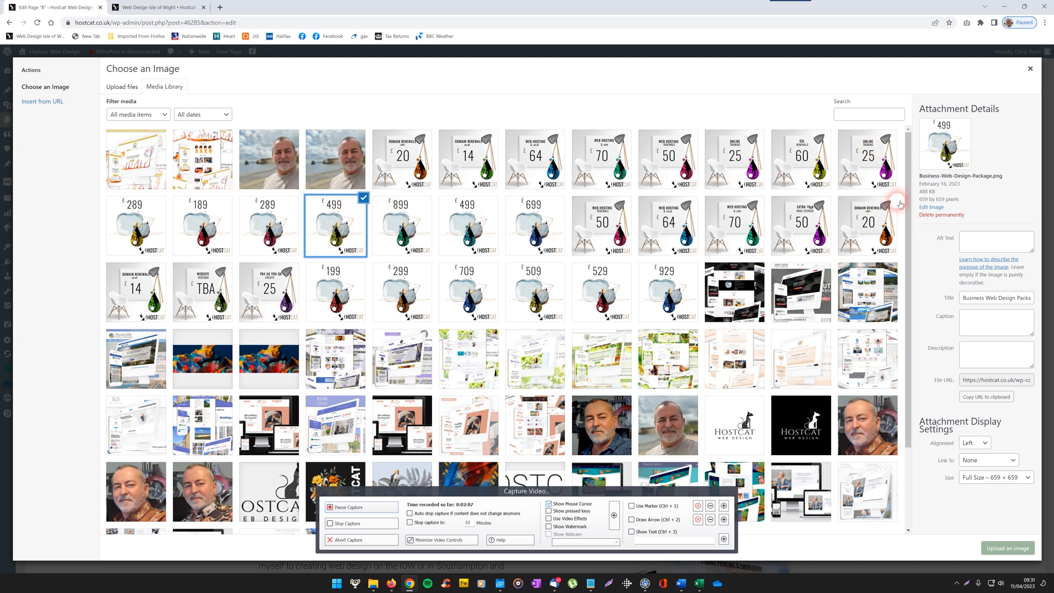
{"action": "left_click_drag", "start_coordinate": [908, 210], "coordinate": [915, 201]}
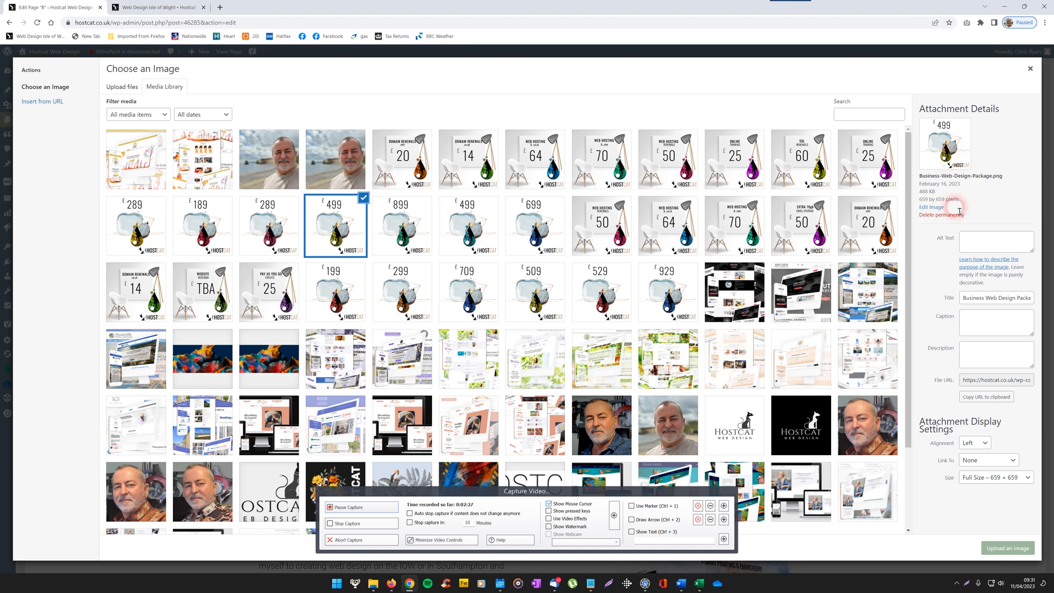
{"action": "left_click", "coordinate": [1012, 548]}
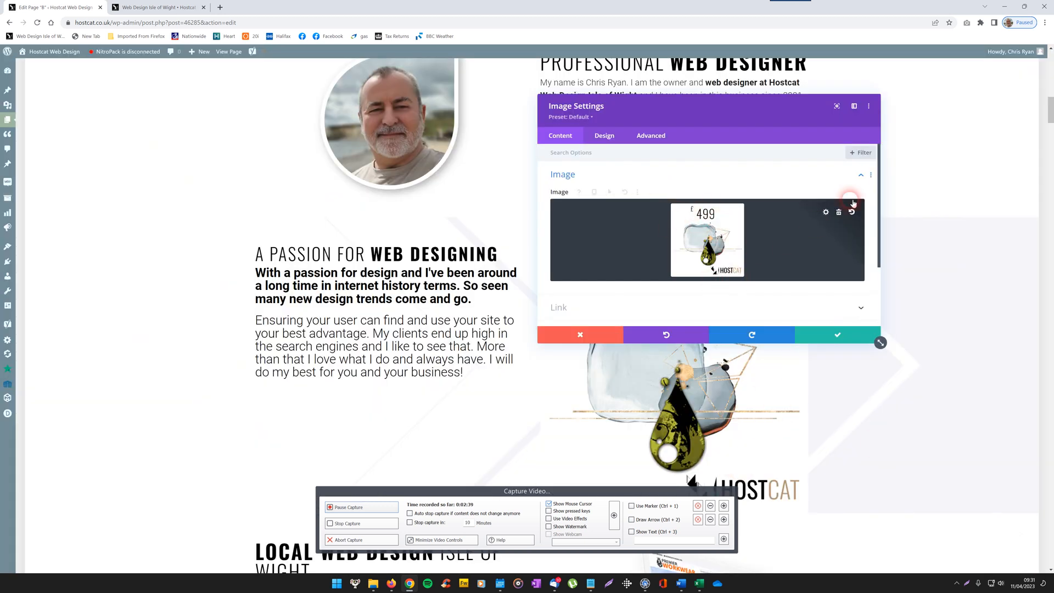
- Examine the image's alternative text and title text in its advanced attributes
{"action": "left_click_drag", "start_coordinate": [880, 174], "coordinate": [865, 147]}
{"action": "left_click", "coordinate": [672, 143]}
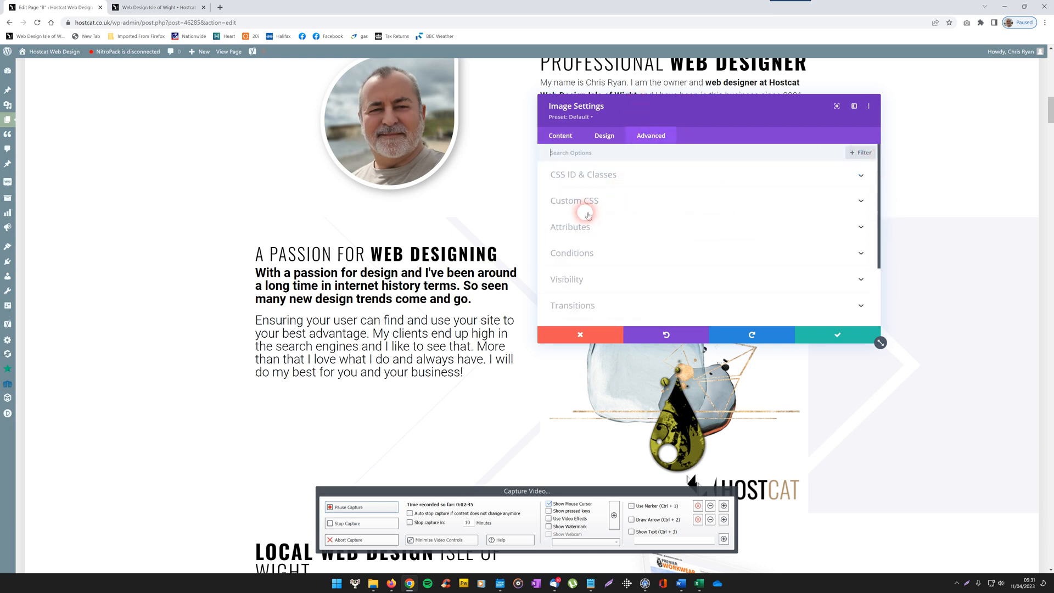
{"action": "left_click", "coordinate": [586, 228]}
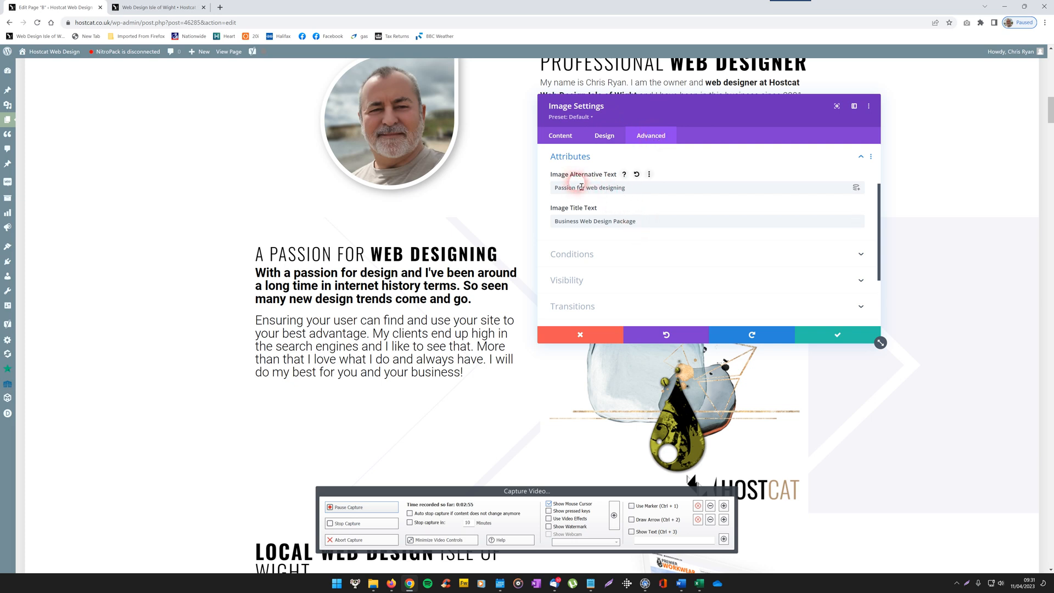
{"action": "left_click_drag", "start_coordinate": [622, 192], "coordinate": [561, 193]}
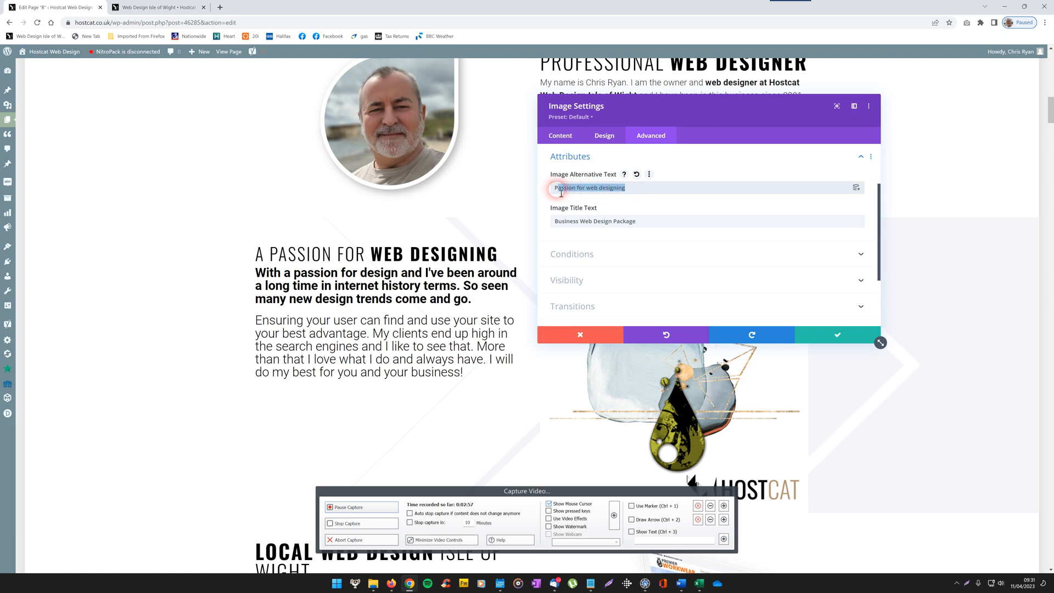
{"action": "left_click", "coordinate": [641, 228]}
{"action": "left_click_drag", "start_coordinate": [641, 229], "coordinate": [557, 231]}
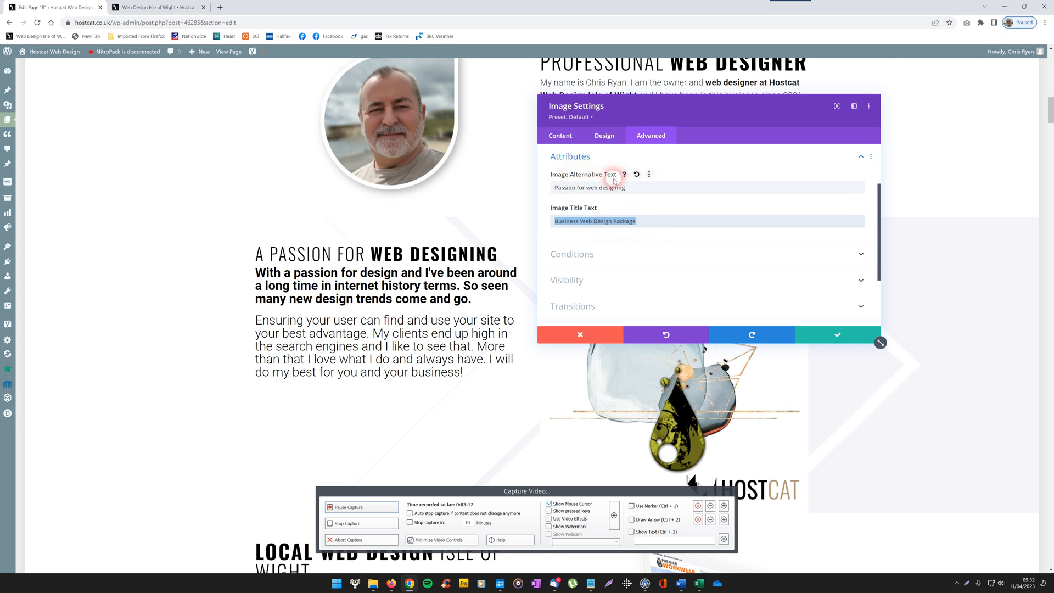
{"action": "left_click_drag", "start_coordinate": [627, 188], "coordinate": [544, 188]}
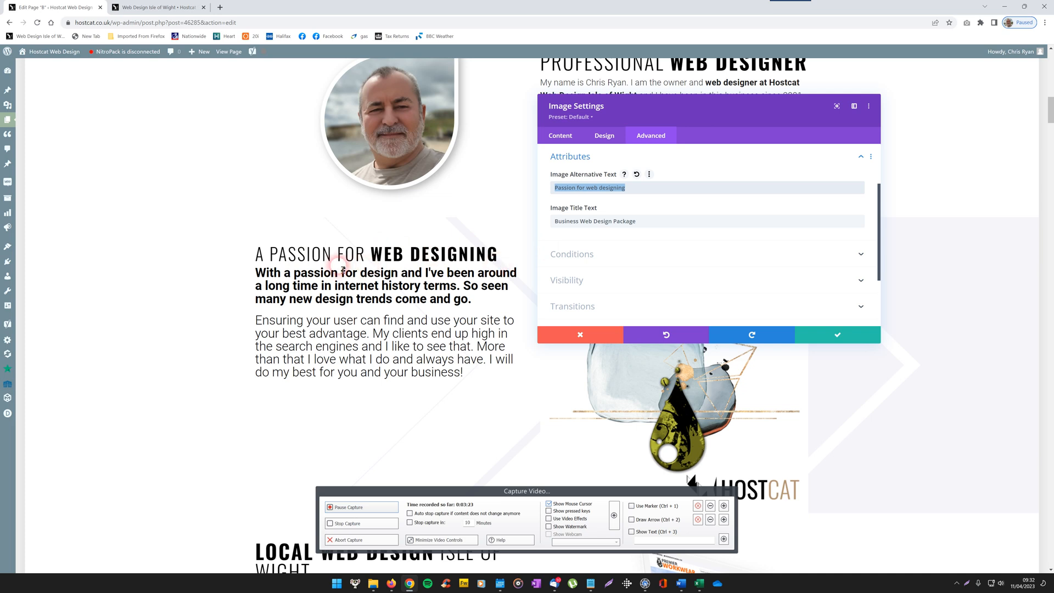
- Review the image's alignment design settings for desktop, tablet and phone
{"action": "left_click", "coordinate": [605, 136]}
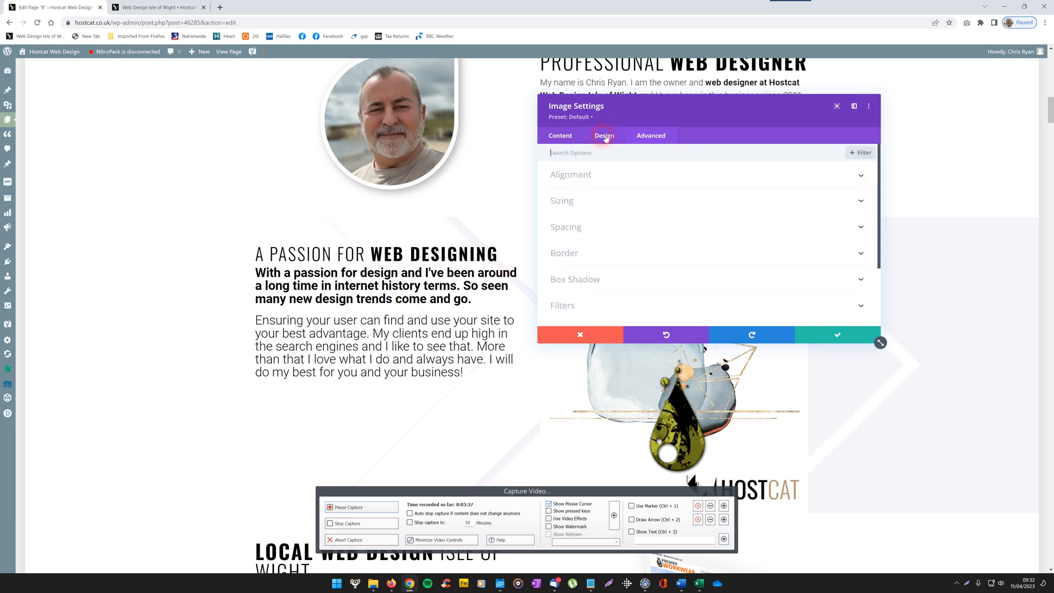
{"action": "left_click", "coordinate": [587, 177]}
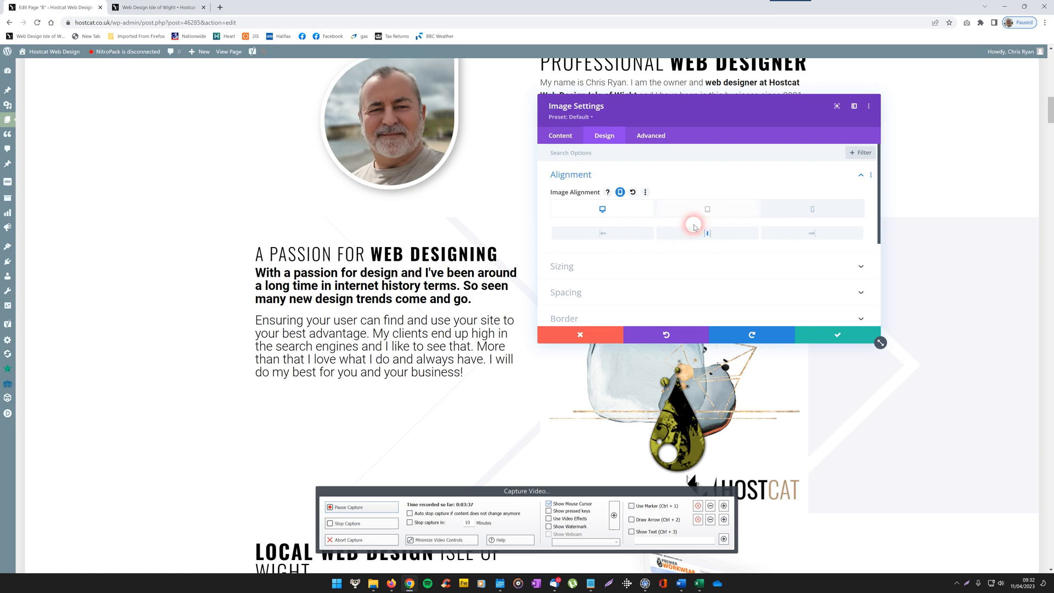
{"action": "left_click", "coordinate": [707, 210]}
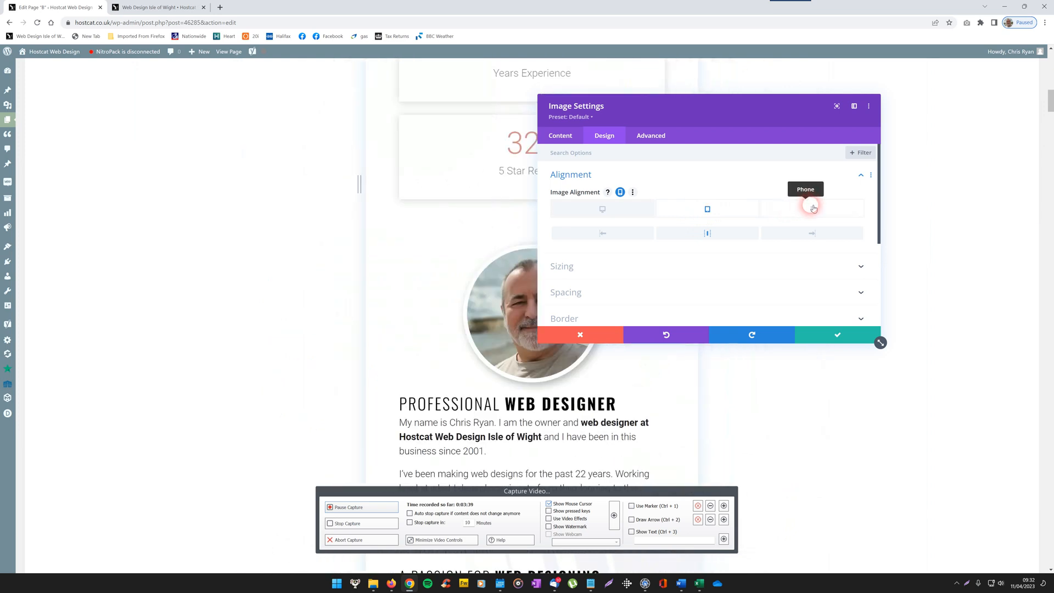
{"action": "left_click", "coordinate": [816, 211]}
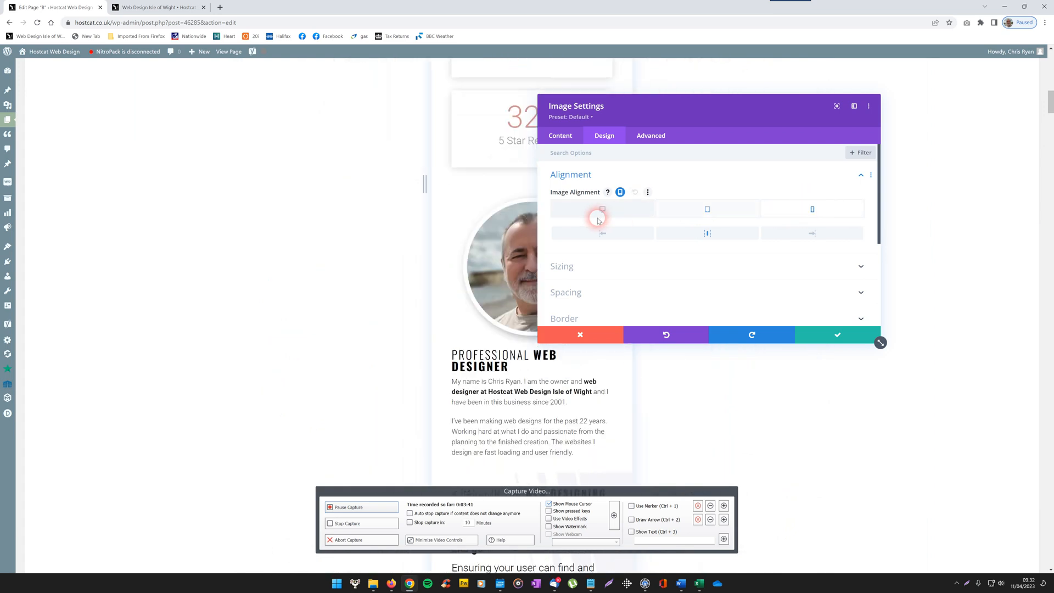
{"action": "left_click", "coordinate": [604, 211]}
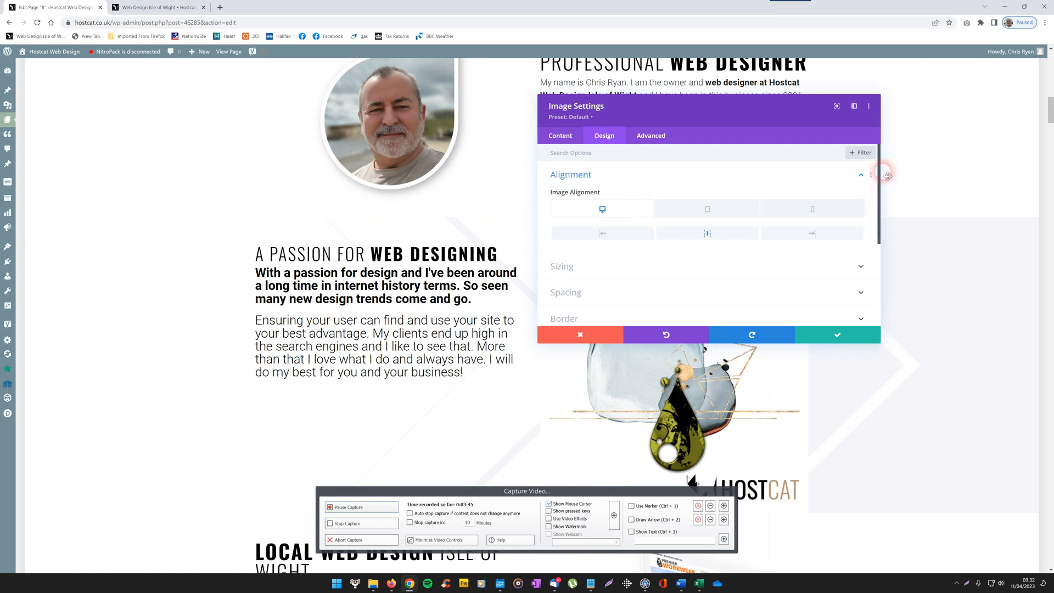
- Try several box shadow presets on the image and apply the soft shadow that surrounds all sides
{"action": "left_click_drag", "start_coordinate": [878, 170], "coordinate": [888, 231]}
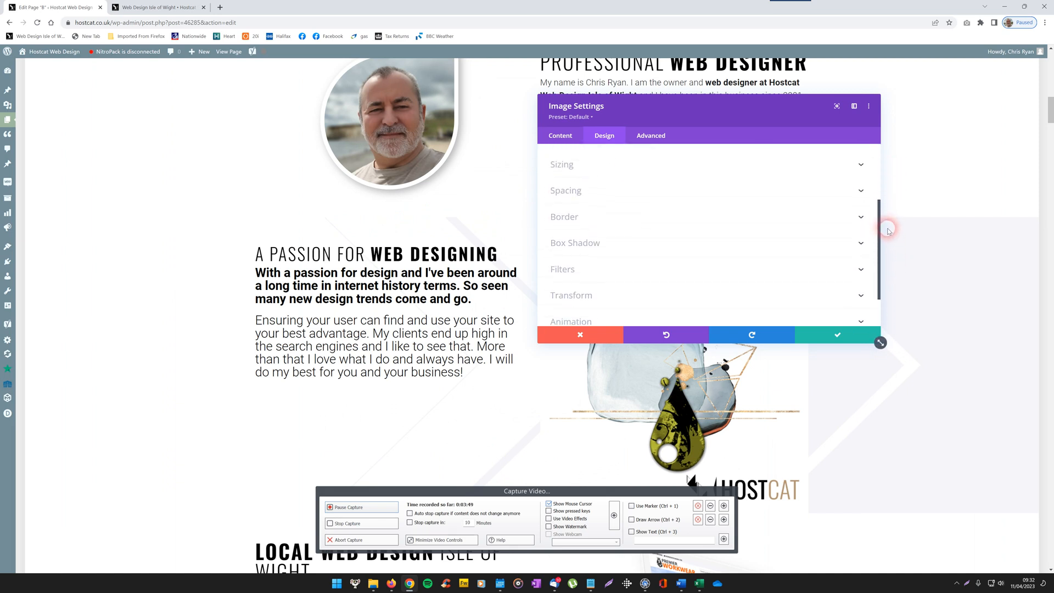
{"action": "left_click", "coordinate": [585, 245]}
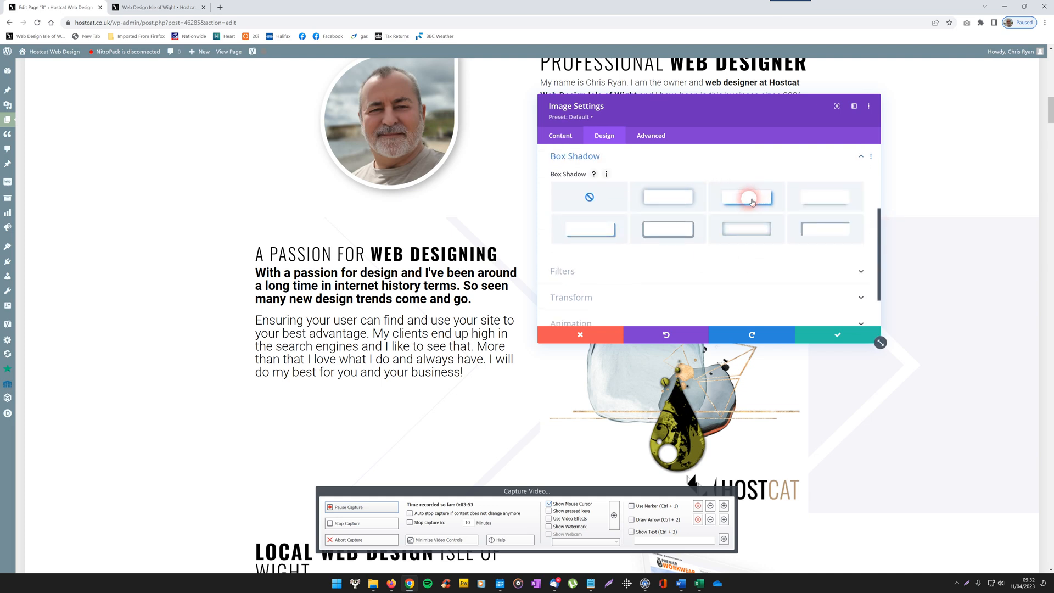
{"action": "left_click", "coordinate": [752, 202]}
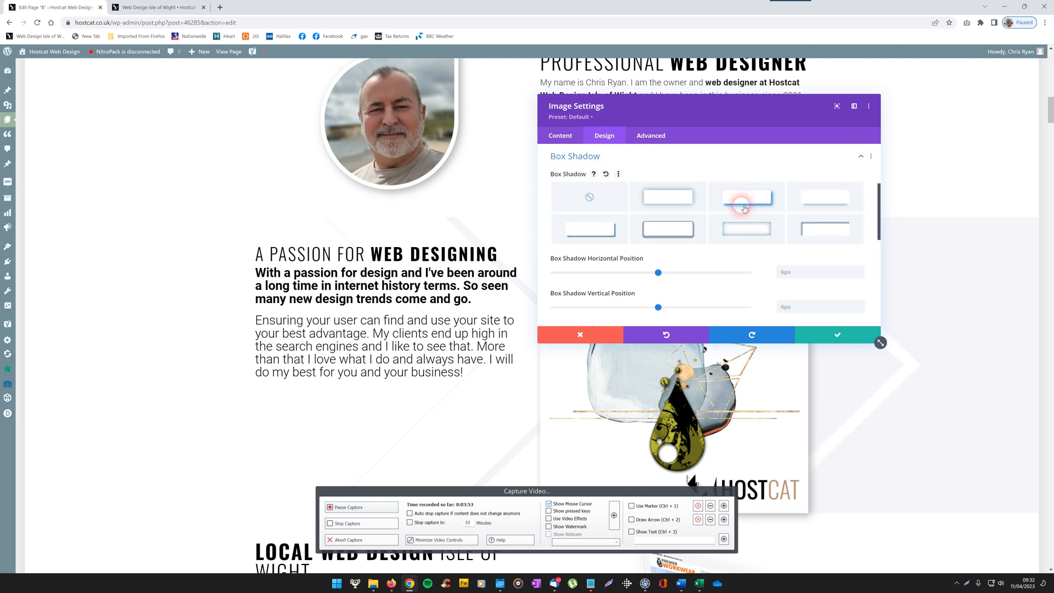
{"action": "left_click", "coordinate": [754, 231]}
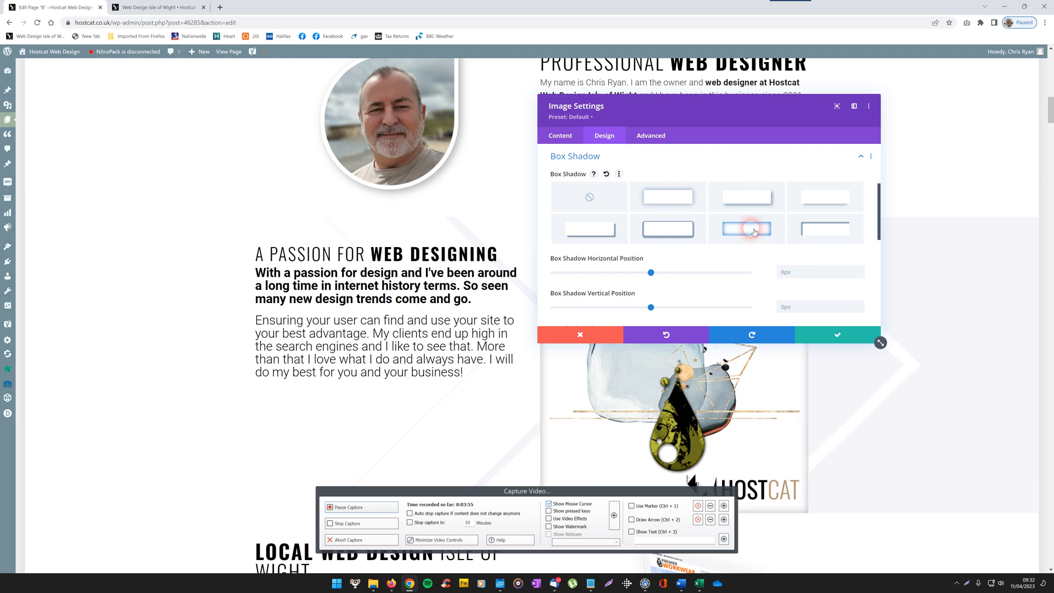
{"action": "left_click", "coordinate": [658, 230]}
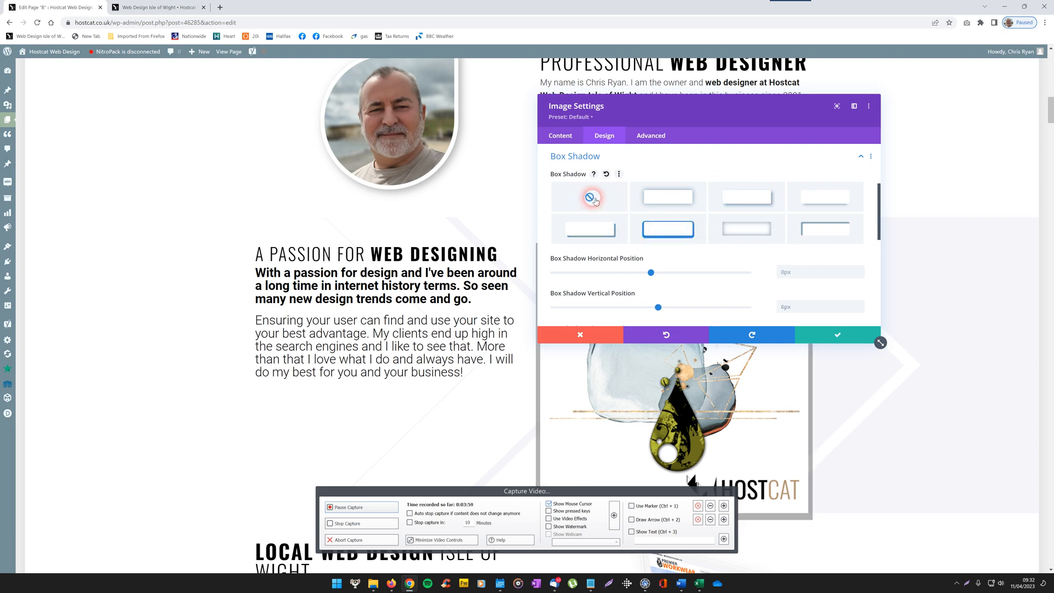
{"action": "left_click", "coordinate": [687, 197]}
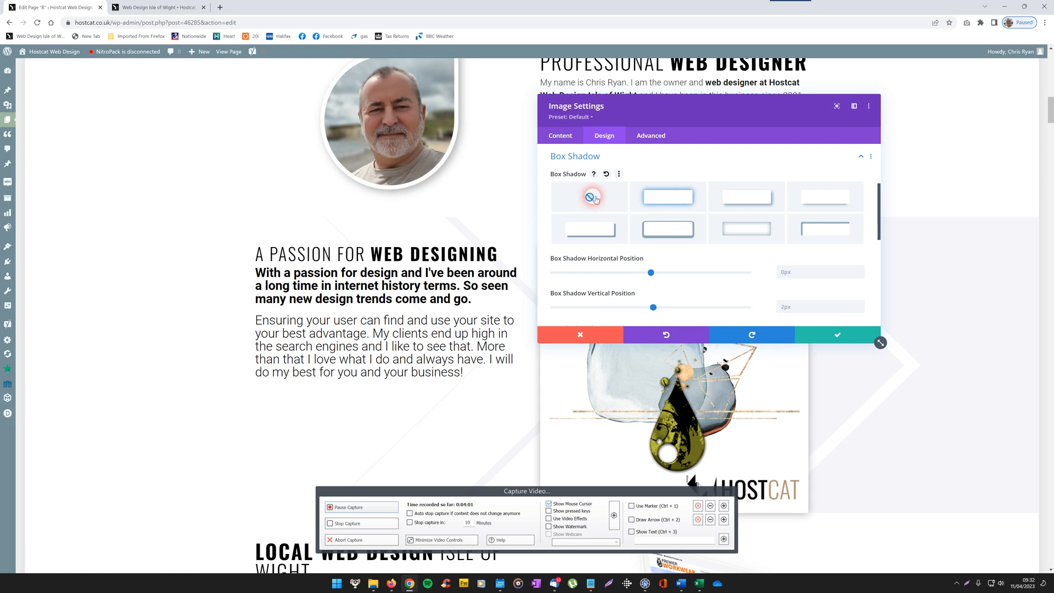
- Save the image settings and save the page as a draft
{"action": "left_click", "coordinate": [839, 335]}
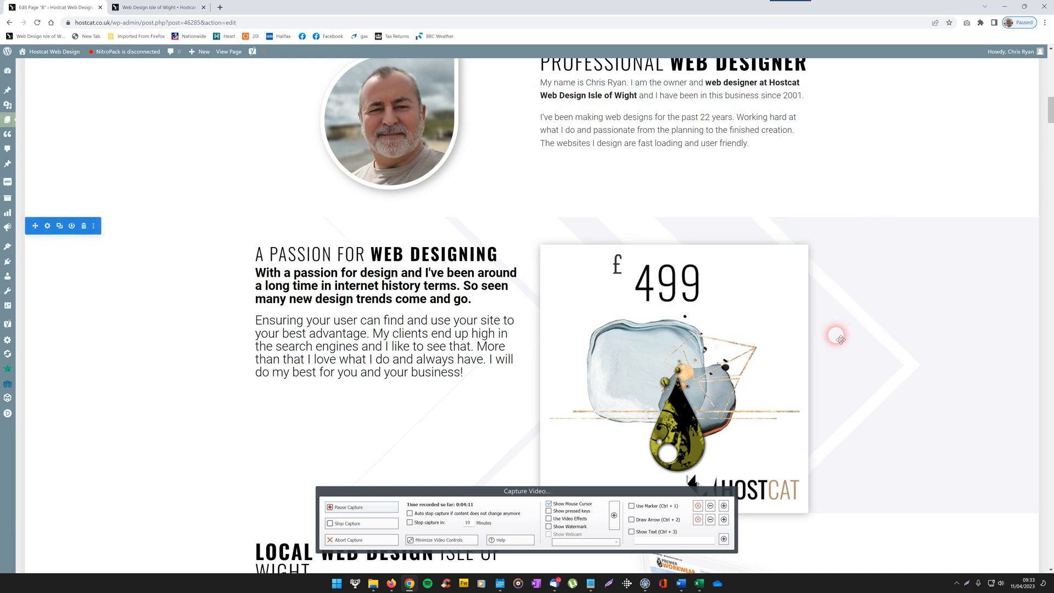
{"action": "left_click_drag", "start_coordinate": [1051, 108], "coordinate": [1050, 61]}
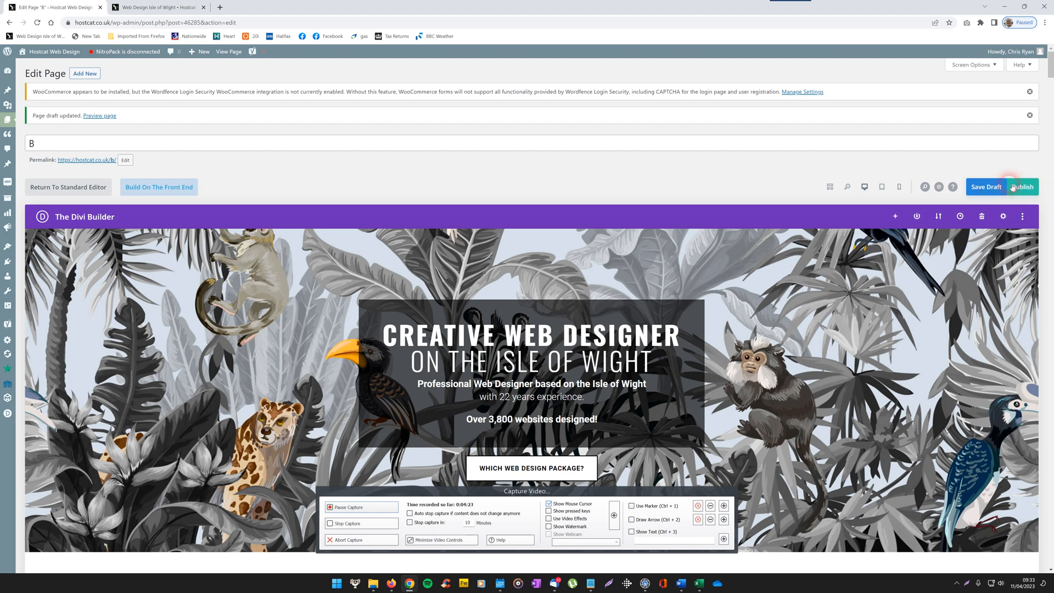
{"action": "left_click", "coordinate": [988, 187]}
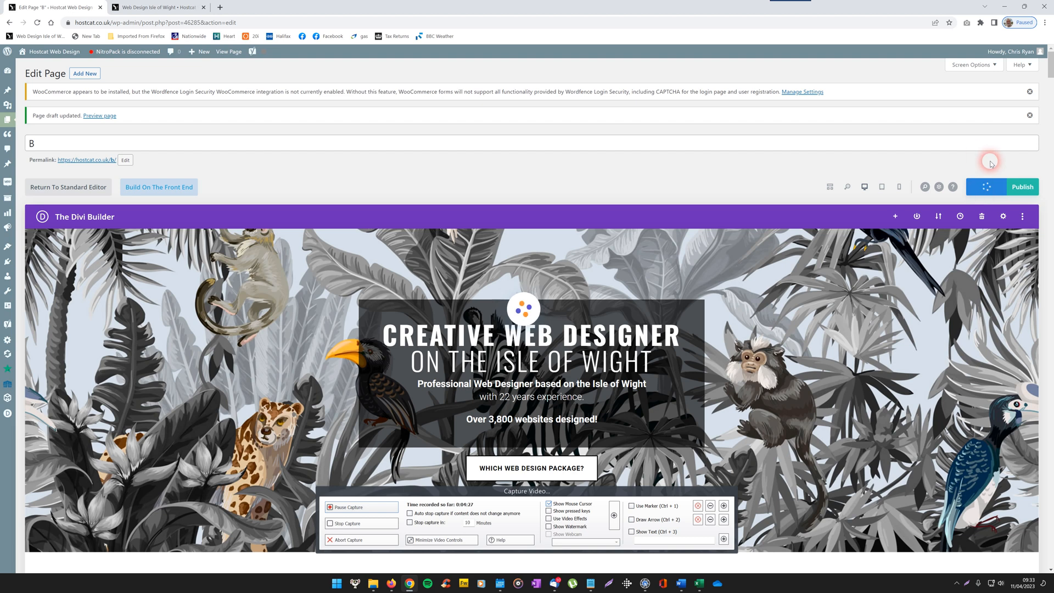